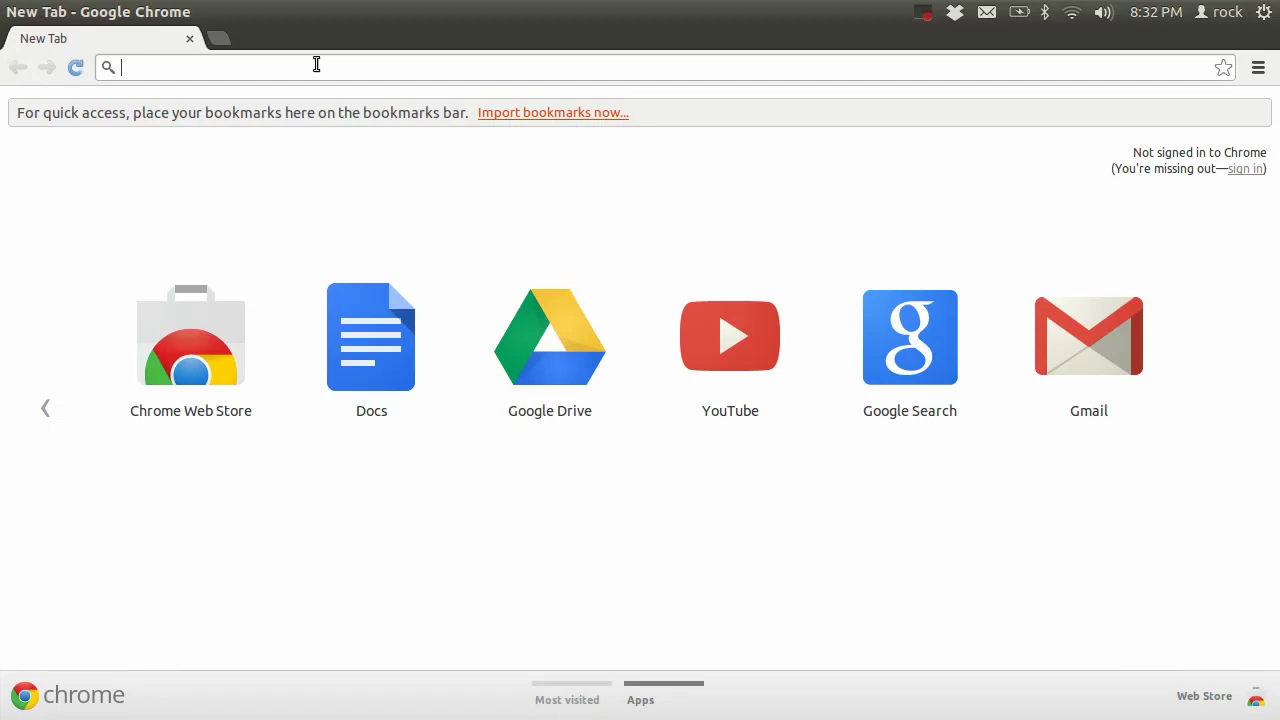
# Step: Open retailmenot.com and search the site for domains coupons
pyautogui.write('retailmenot.com')
pyautogui.press('Return')
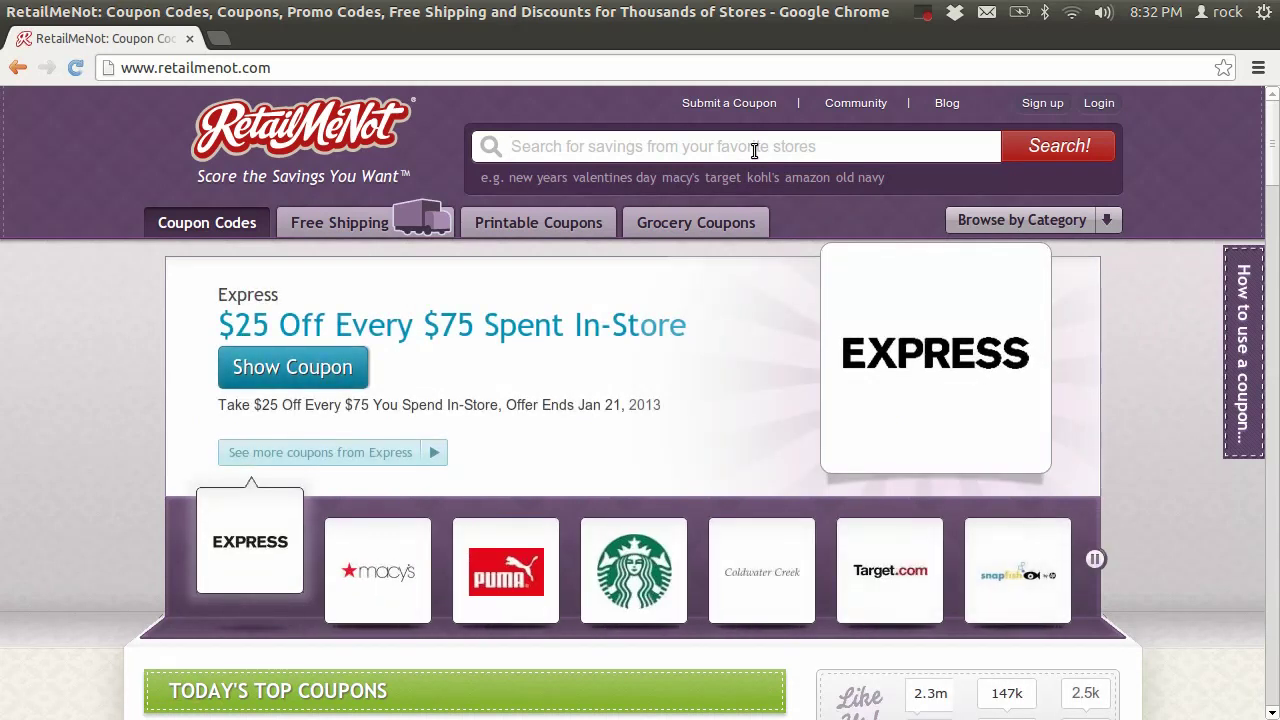
pyautogui.write('domains')
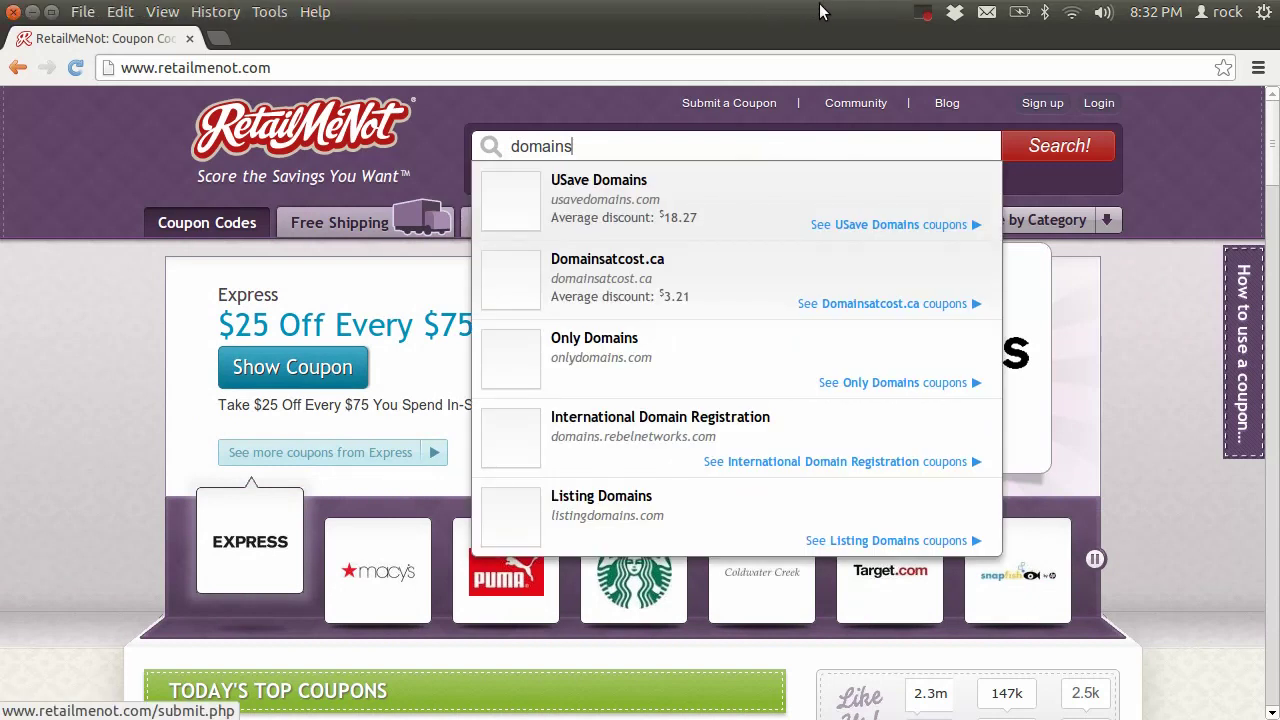
pyautogui.click(1100, 163)
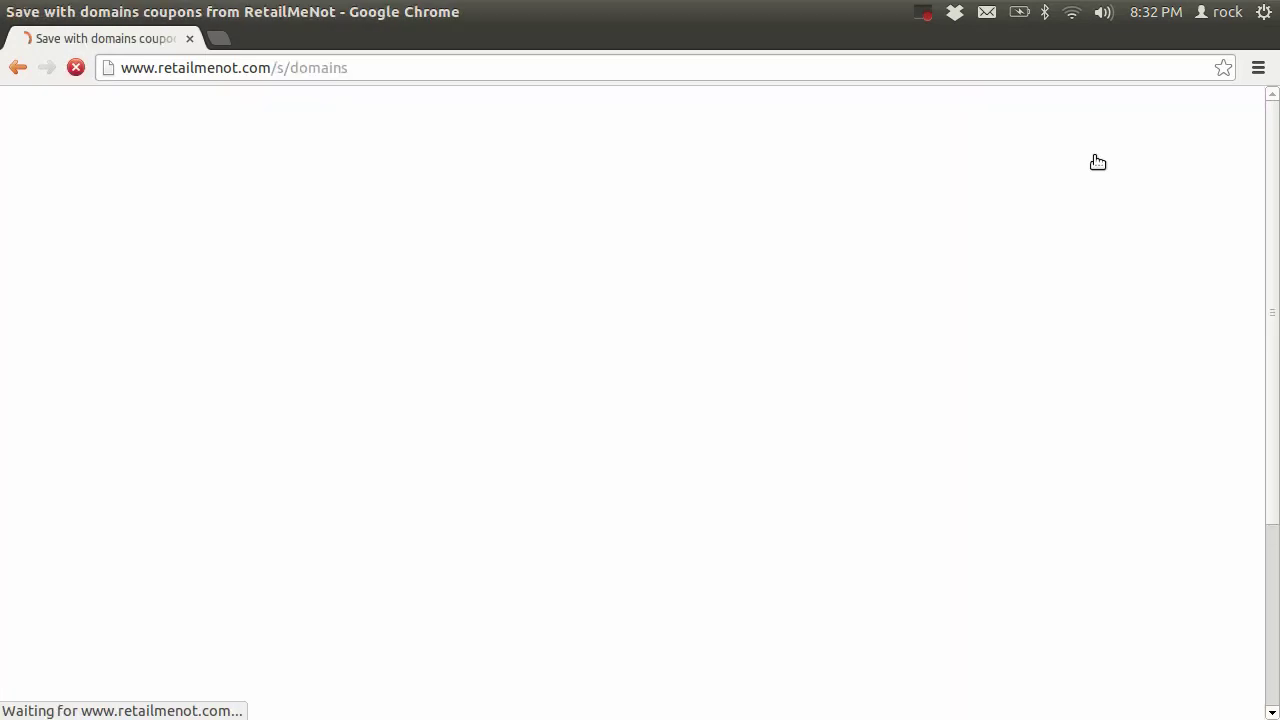
# Step: Look through the domains coupon results and open the Network Solutions offer for a $1.50 domain name
pyautogui.scroll(-4, 1113, 412)
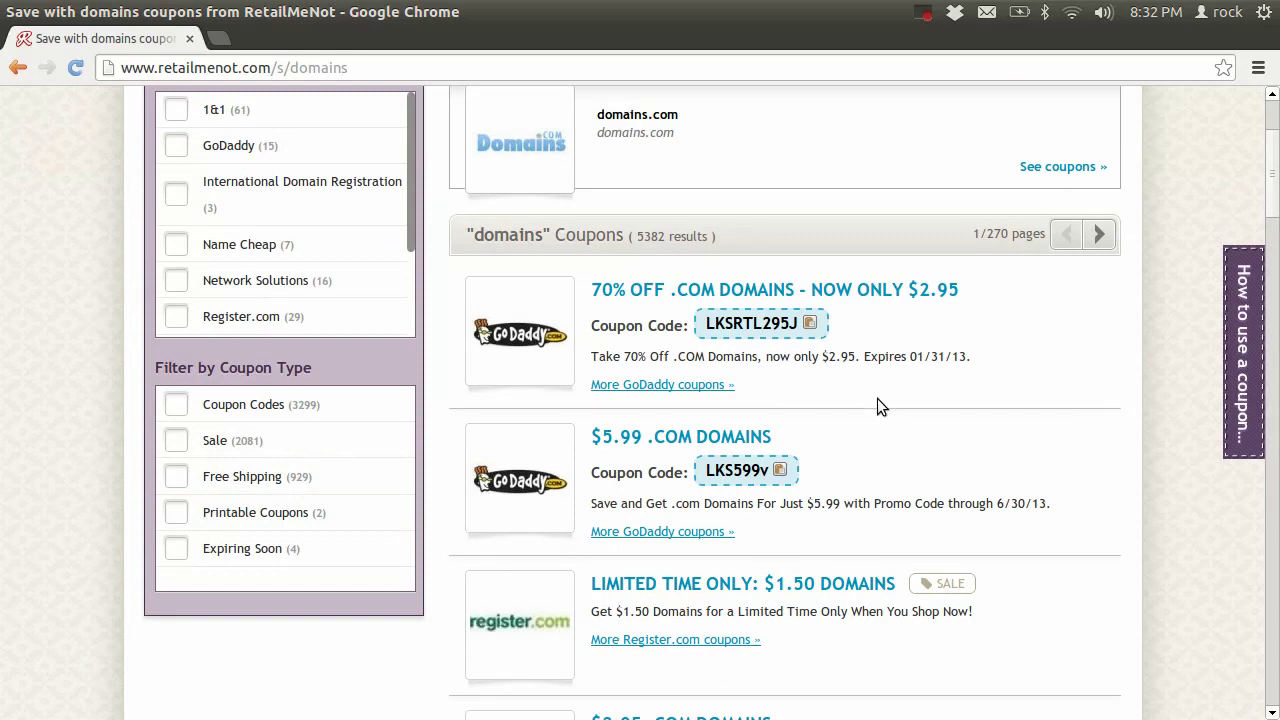
pyautogui.scroll(-2, 1045, 363)
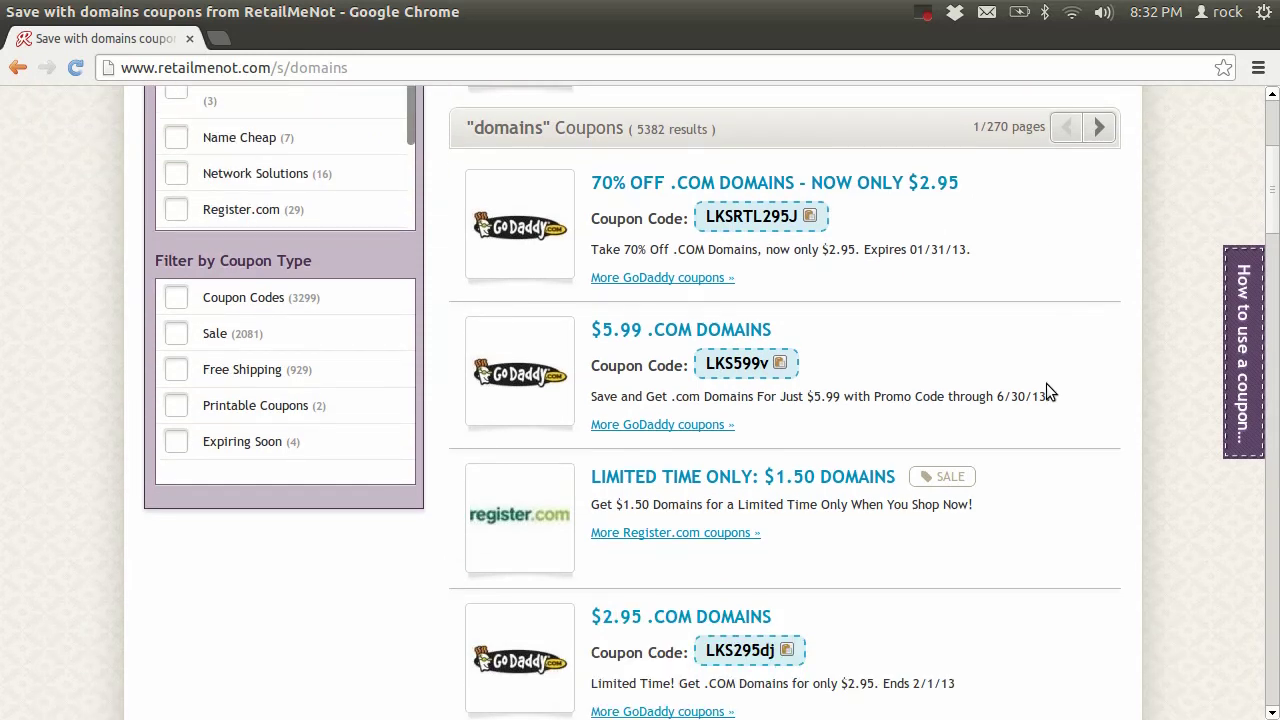
pyautogui.scroll(-4, 988, 583)
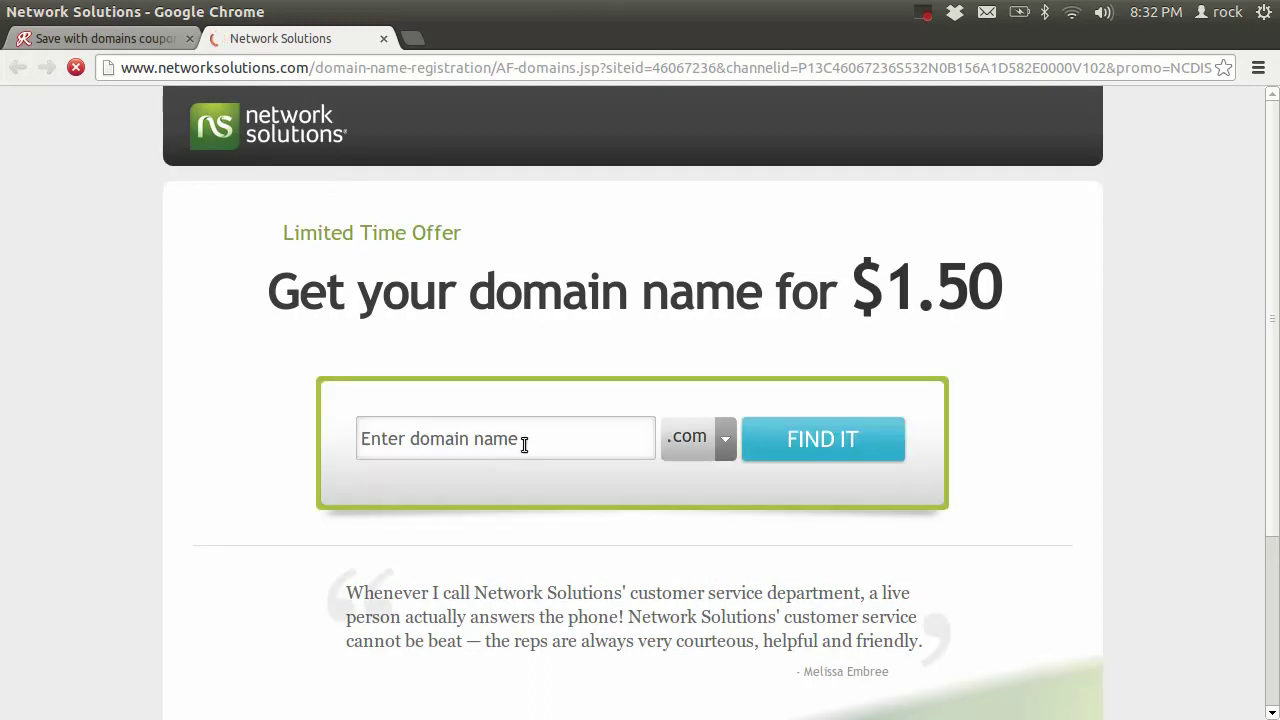
# Step: Check whether the domain name google.com can be registered at Network Solutions
pyautogui.click(448, 440)
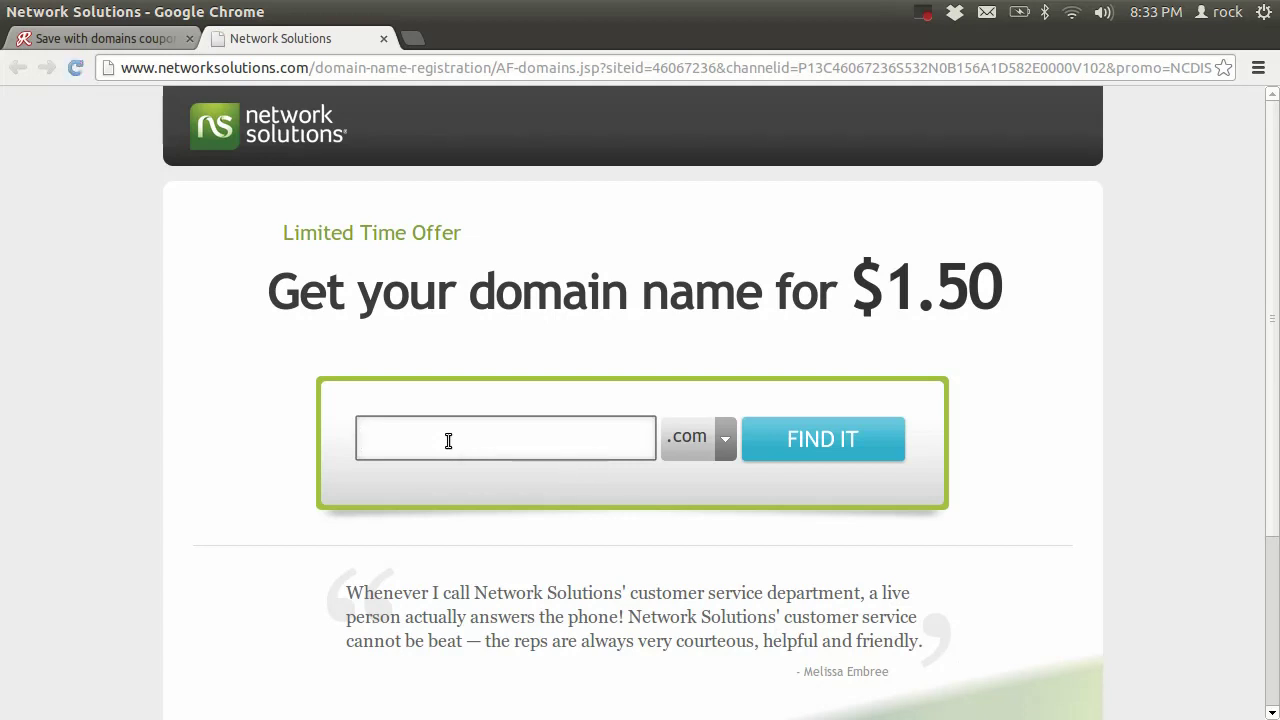
pyautogui.write('google')
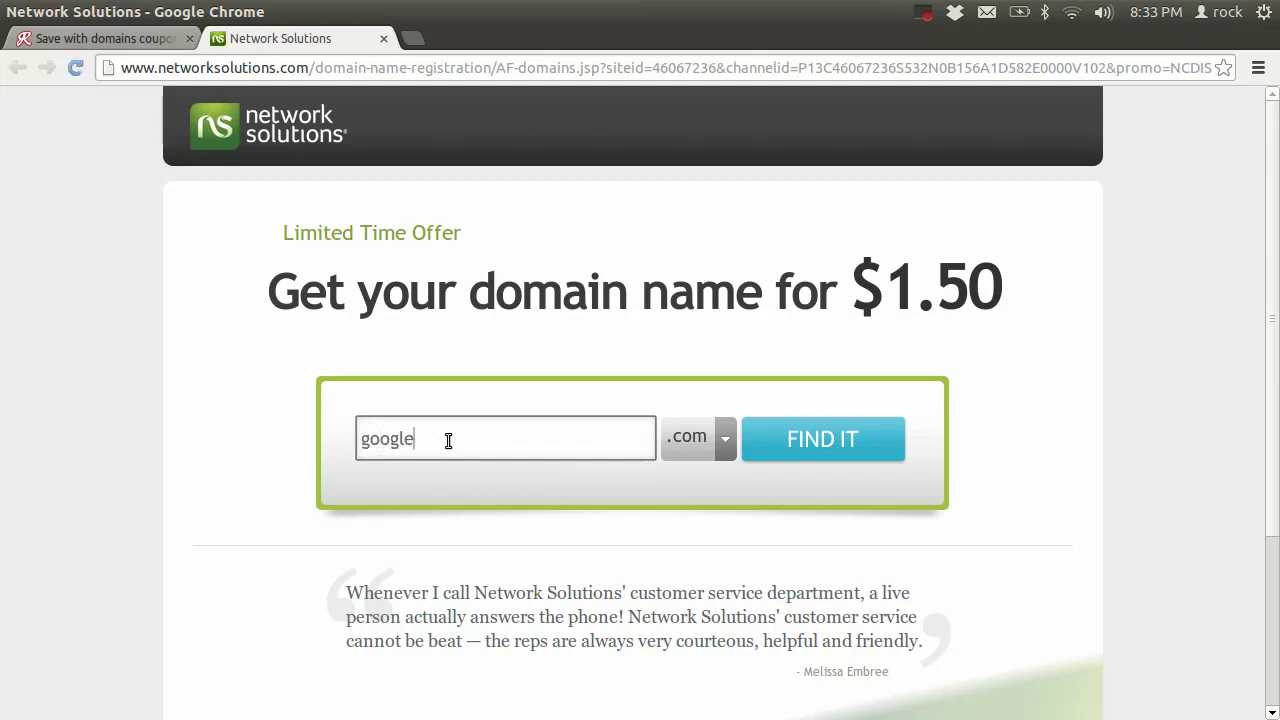
pyautogui.click(830, 460)
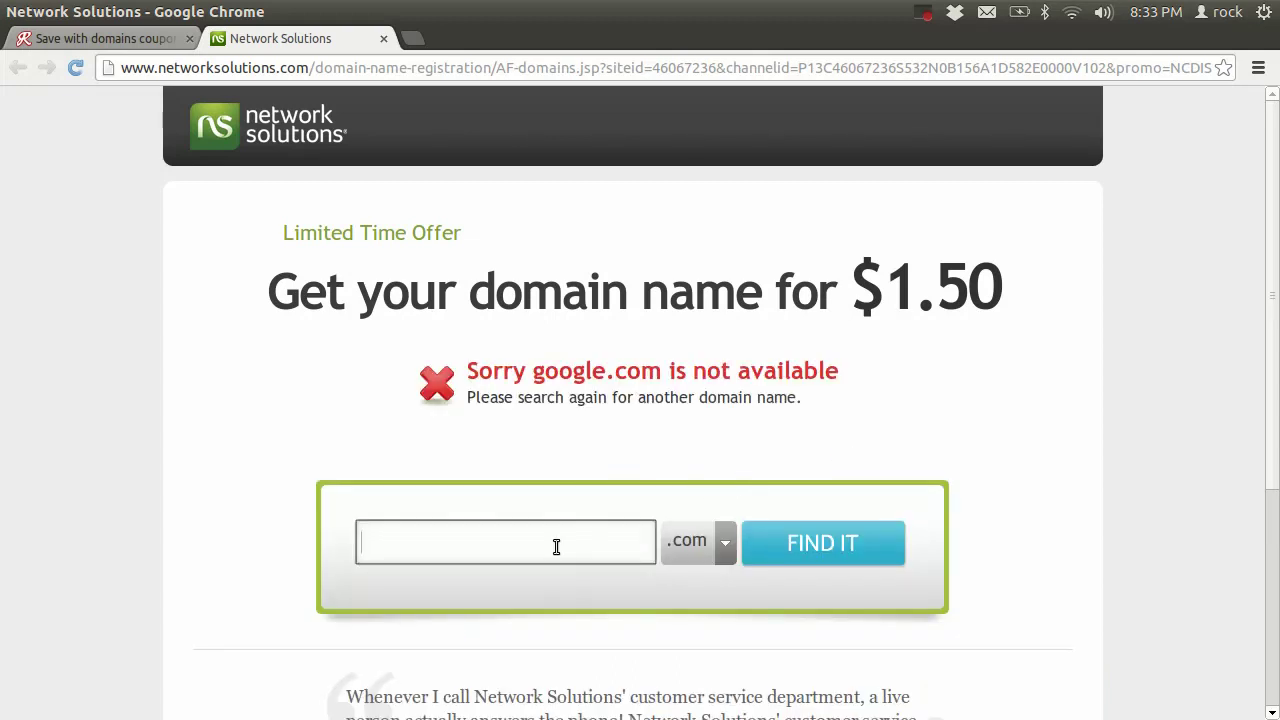
# Step: Search for the domain name bahrain-property with the .com extension and add it to the cart
pyautogui.write('bahrain-property')
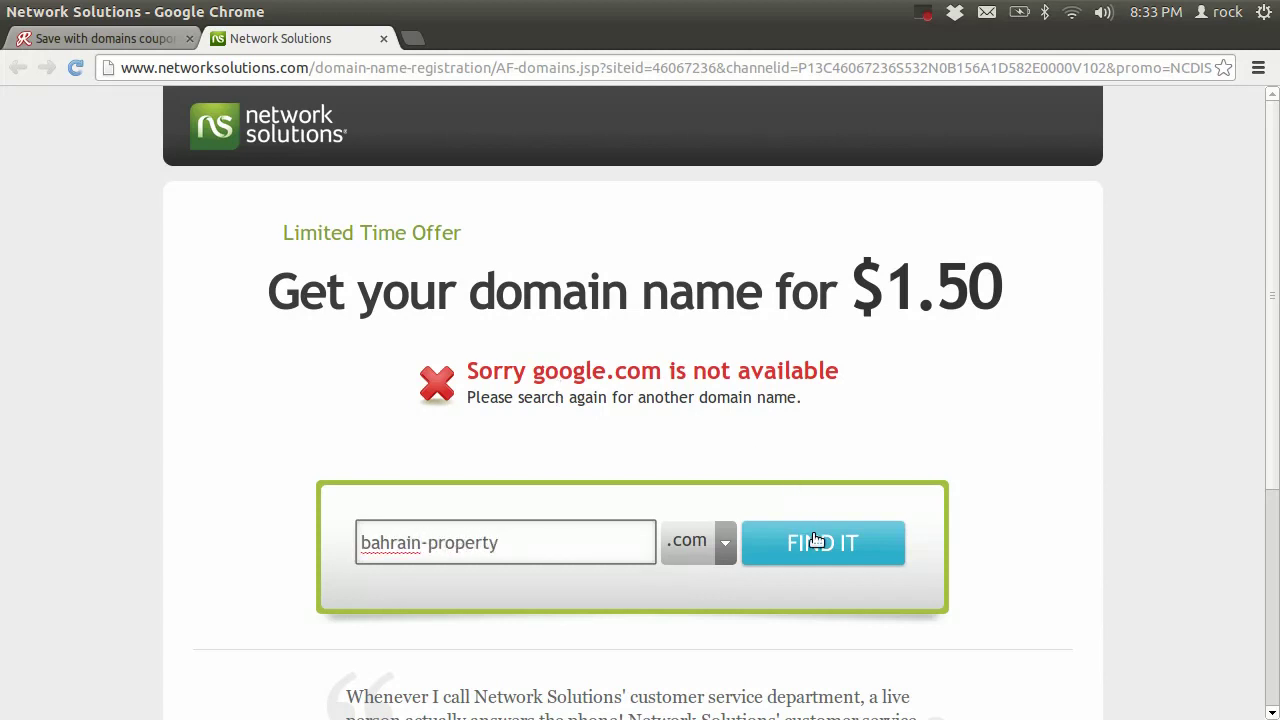
pyautogui.click(814, 540)
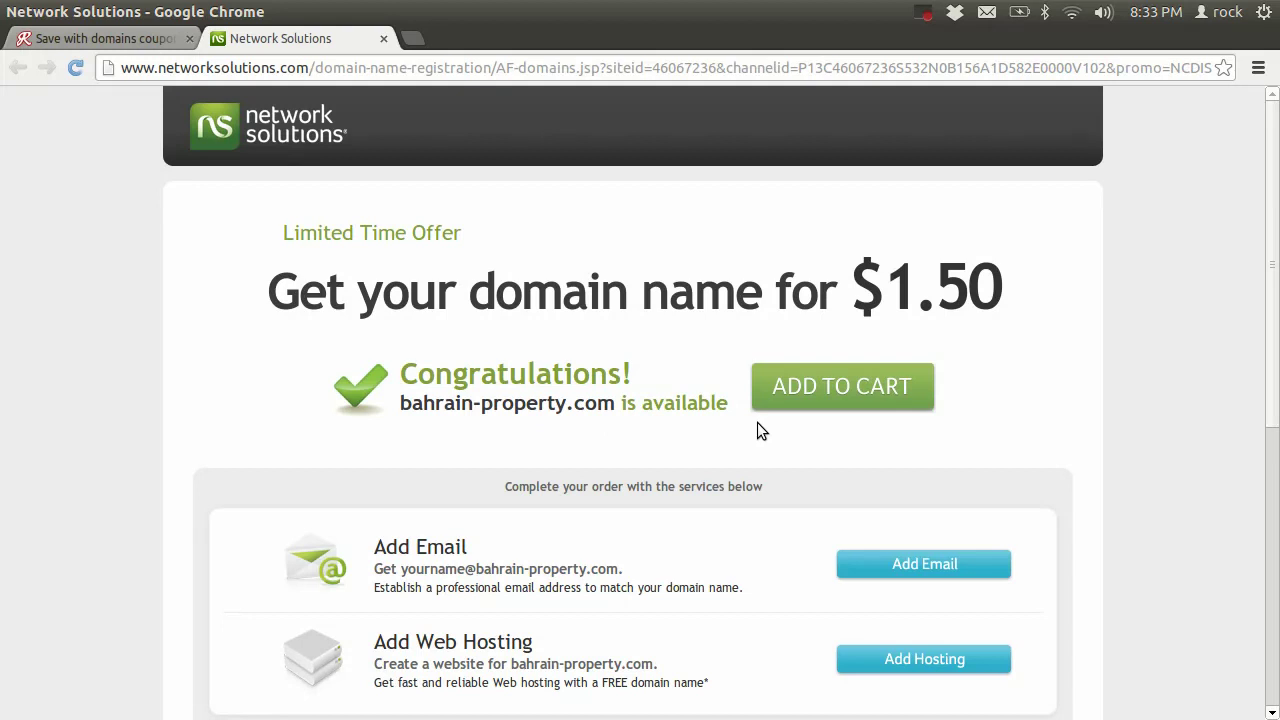
pyautogui.click(871, 386)
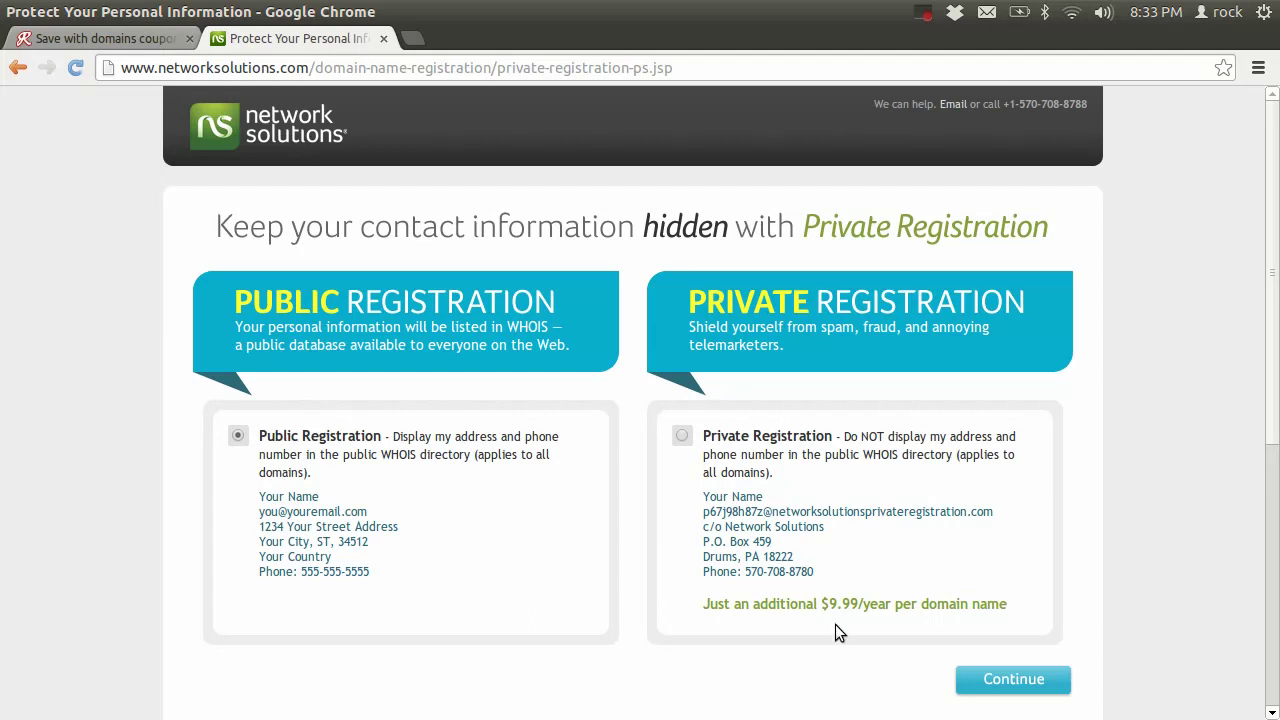
# Step: Choose Public Registration for the domain and decline the Domain Expiration Protection offer during checkout
pyautogui.moveTo(815, 604); pyautogui.dragTo(1019, 601)
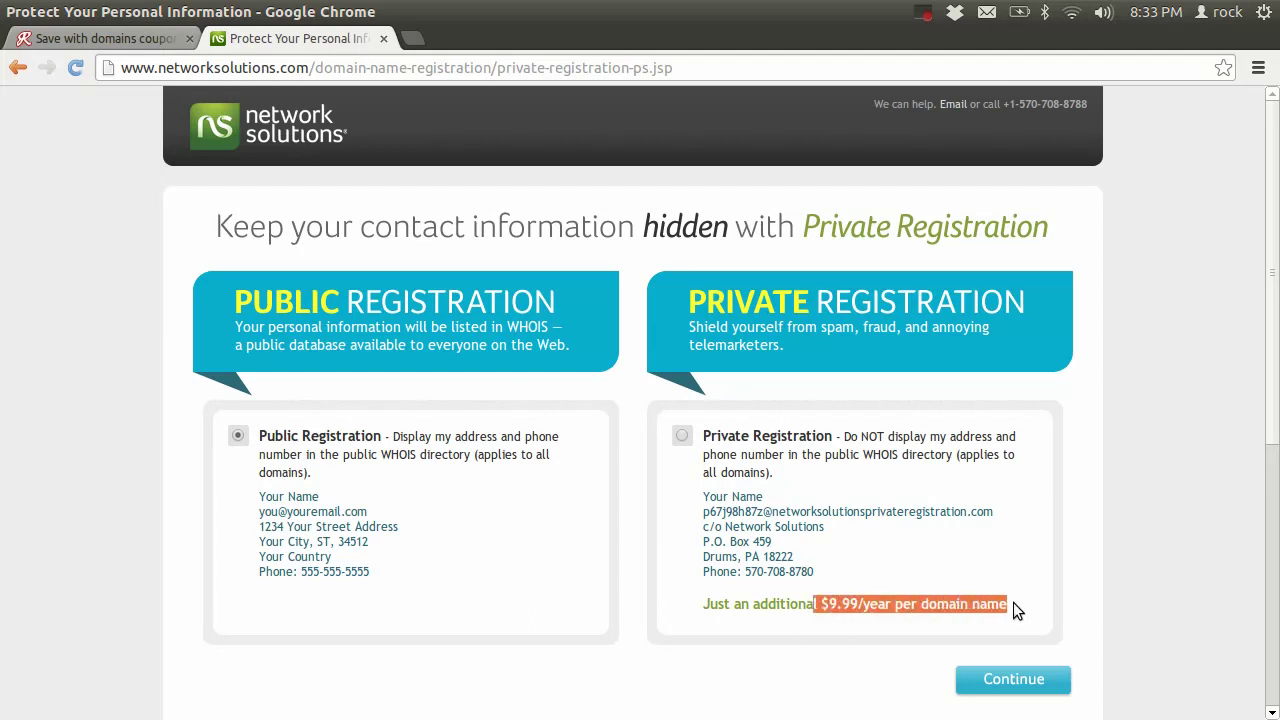
pyautogui.click(239, 437)
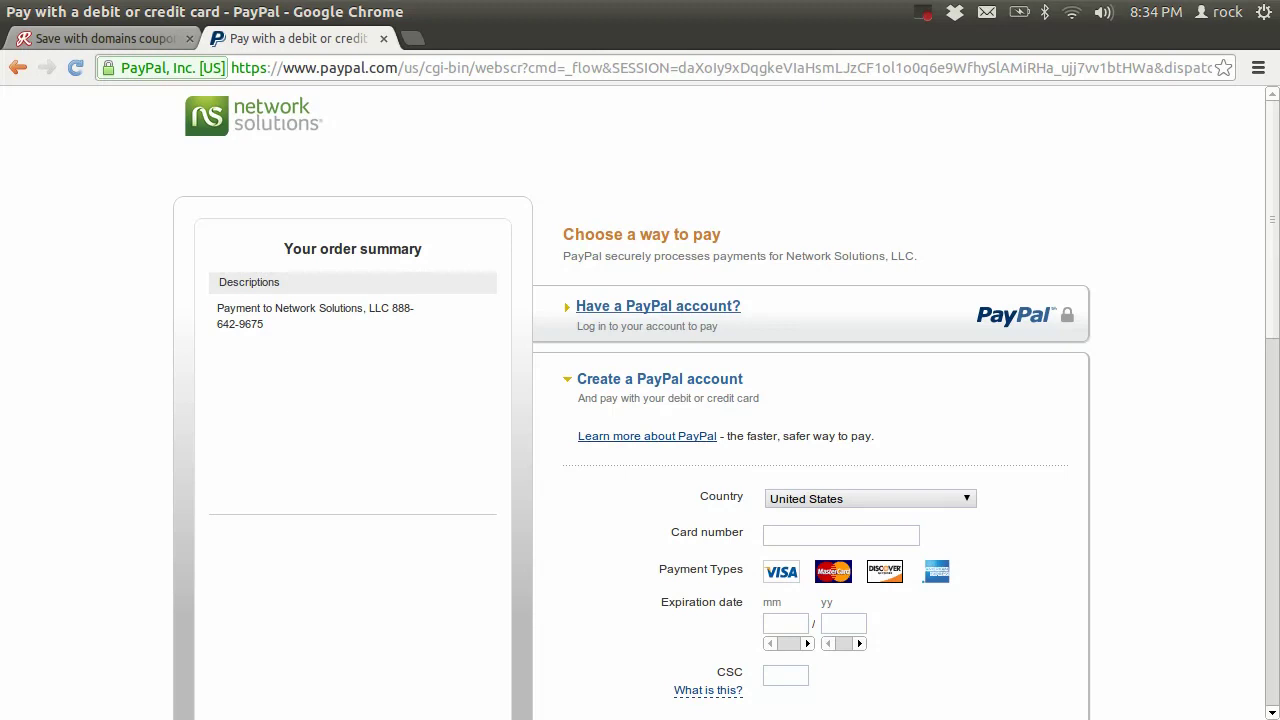
pyautogui.scroll(-1, 1000, 330)
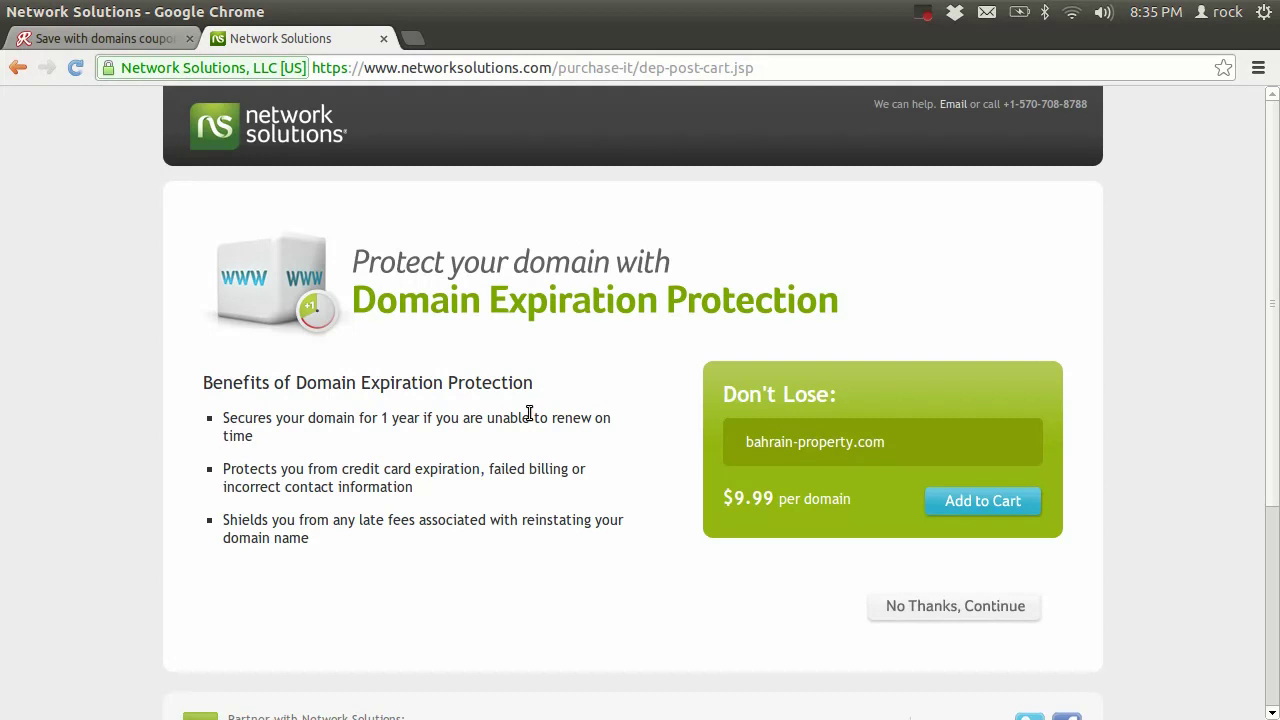
pyautogui.click(966, 627)
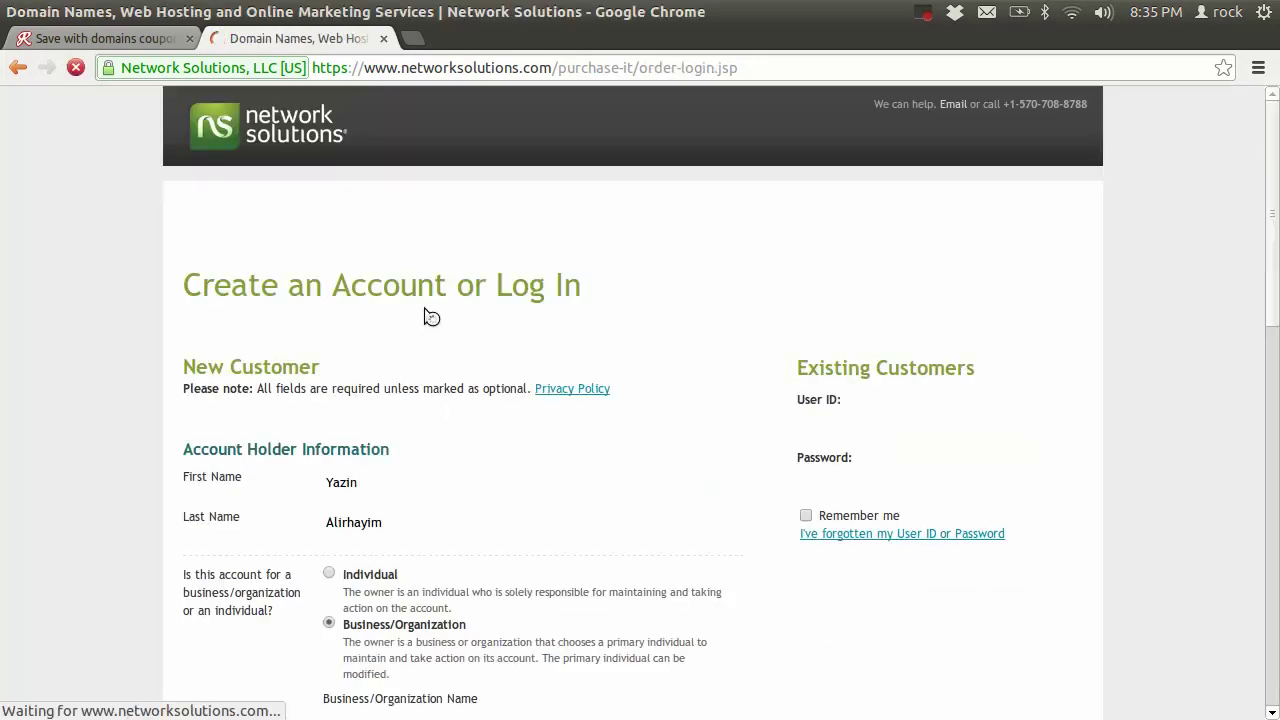
# Step: Examine the New Customer form, including the account holder, business type, address and contact fields
pyautogui.scroll(-2, 551, 420)
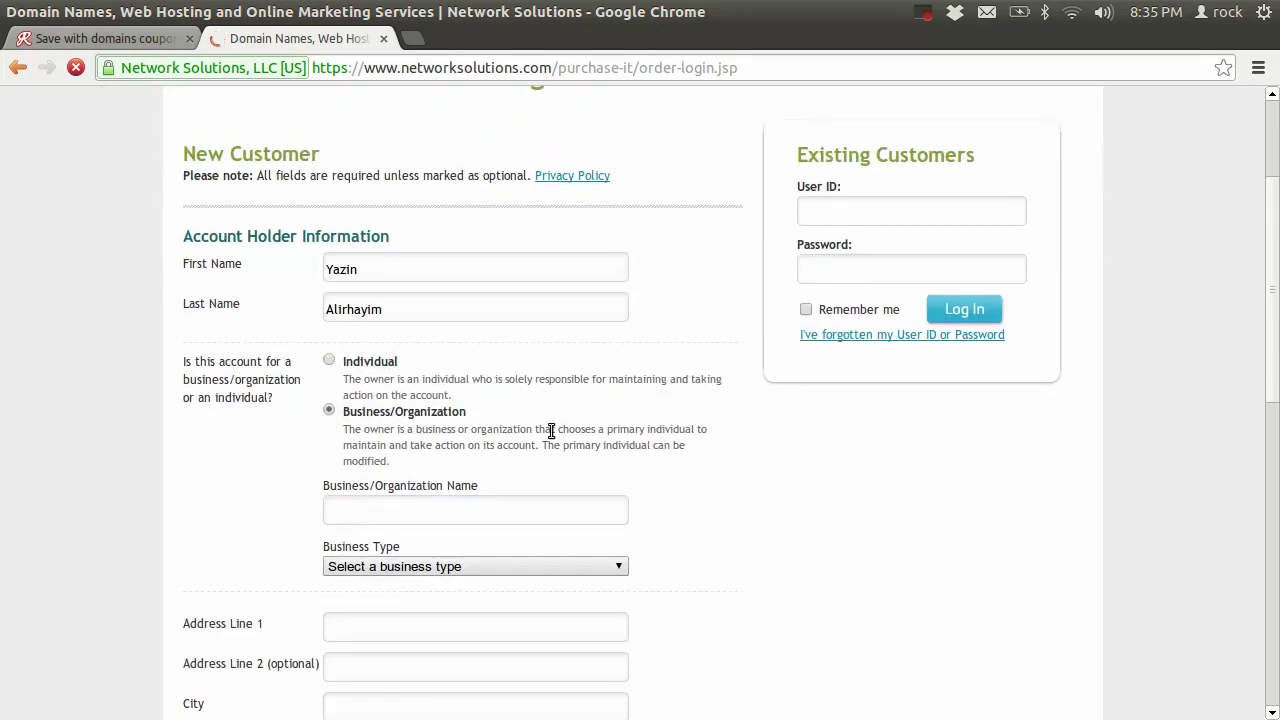
pyautogui.scroll(-1, 551, 431)
pyautogui.scroll(-1, 551, 431)
pyautogui.scroll(2, 551, 431)
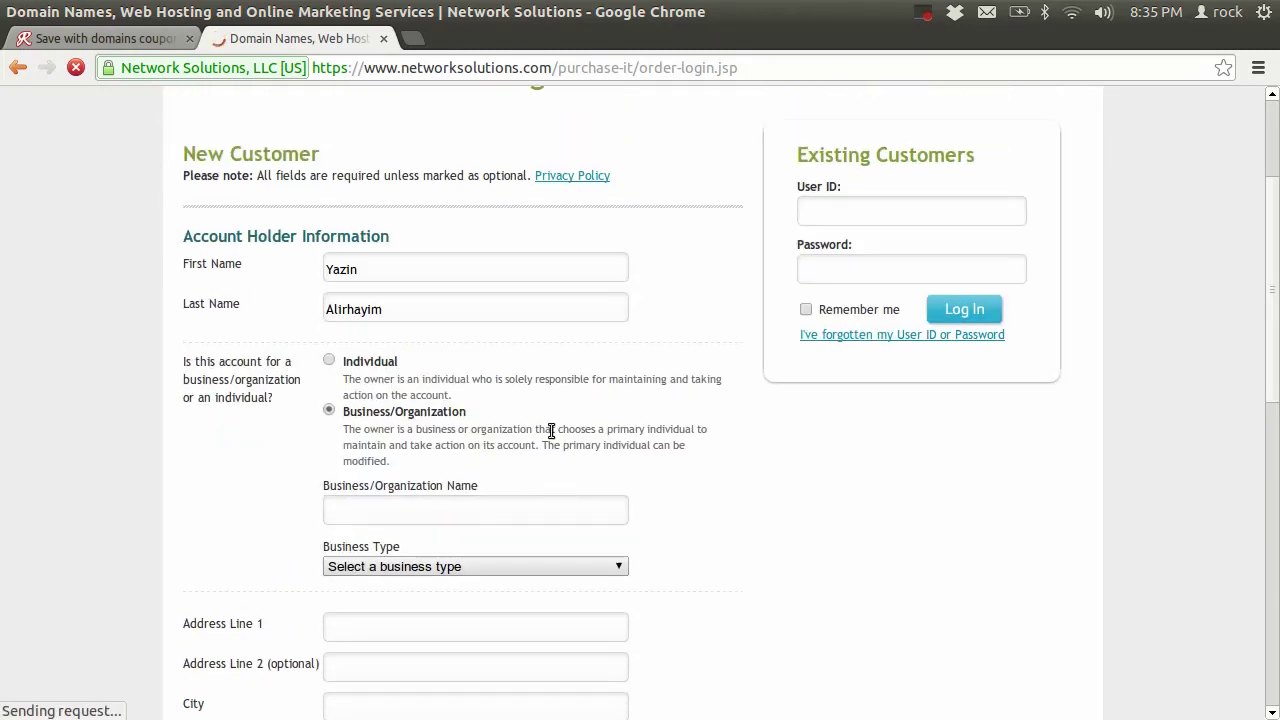
pyautogui.scroll(-1, 774, 335)
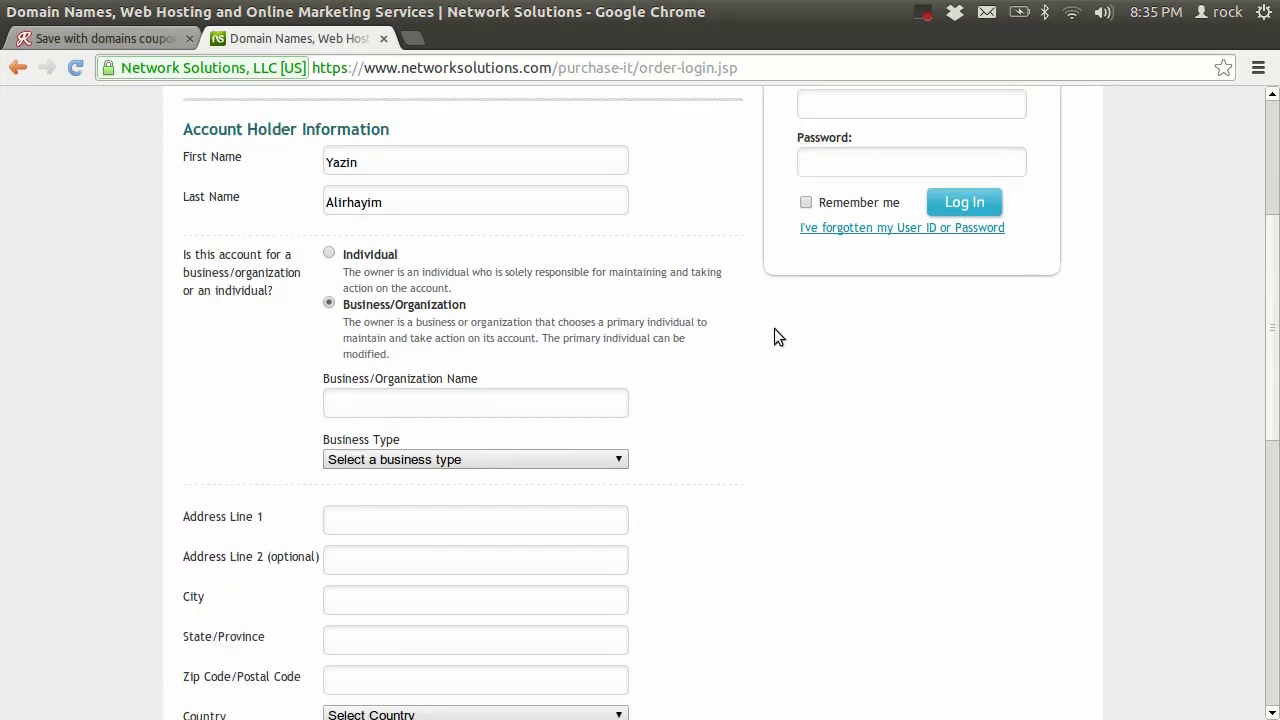
pyautogui.scroll(-1, 774, 337)
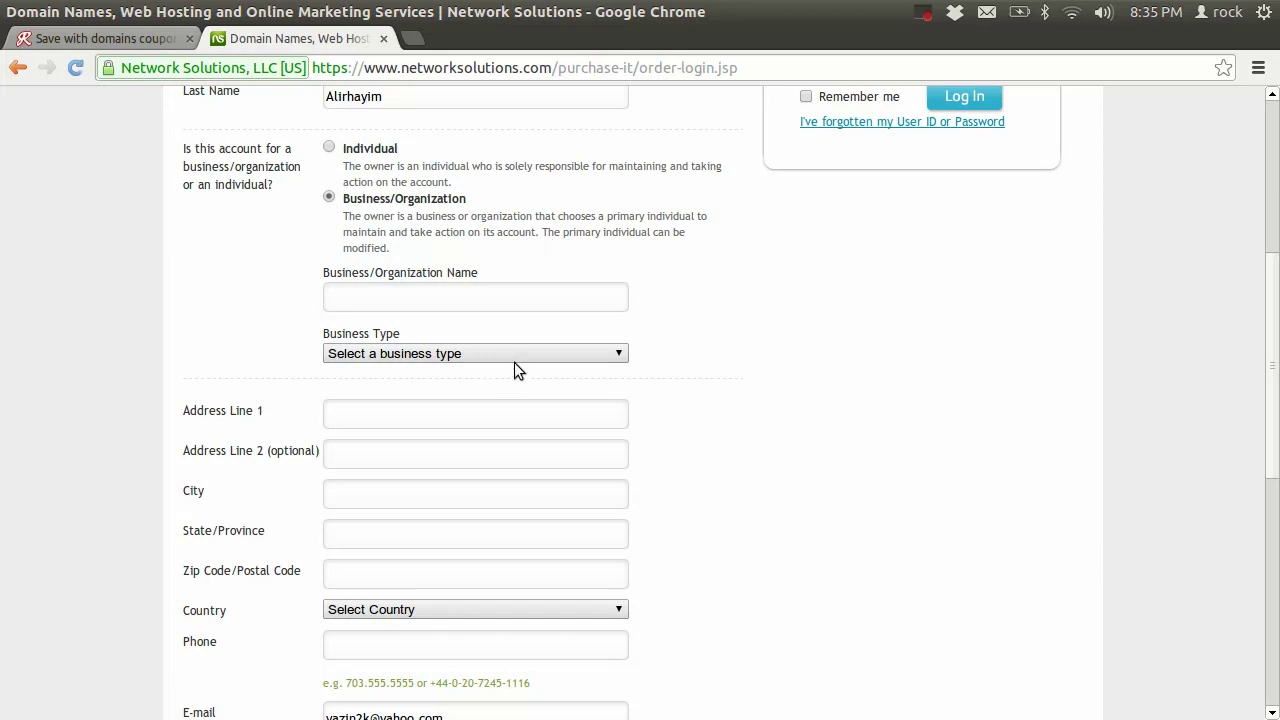
pyautogui.scroll(-2, 638, 415)
pyautogui.scroll(4, 638, 415)
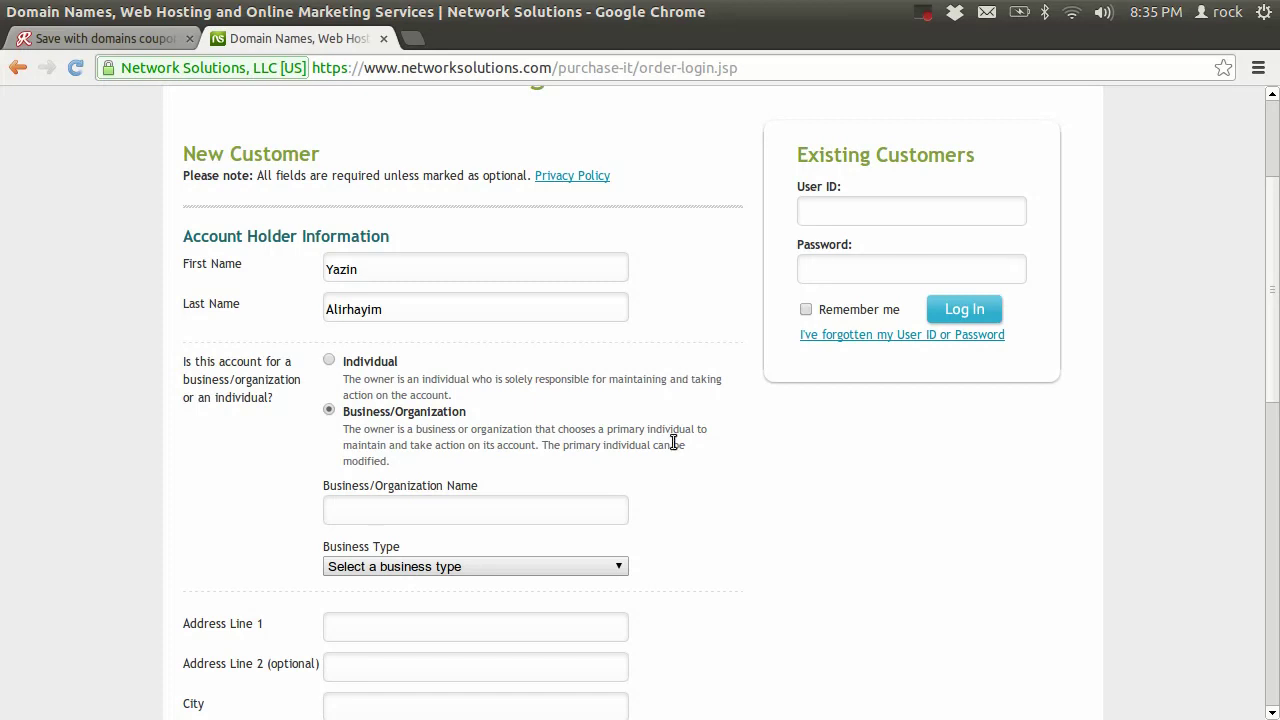
pyautogui.scroll(-3, 543, 471)
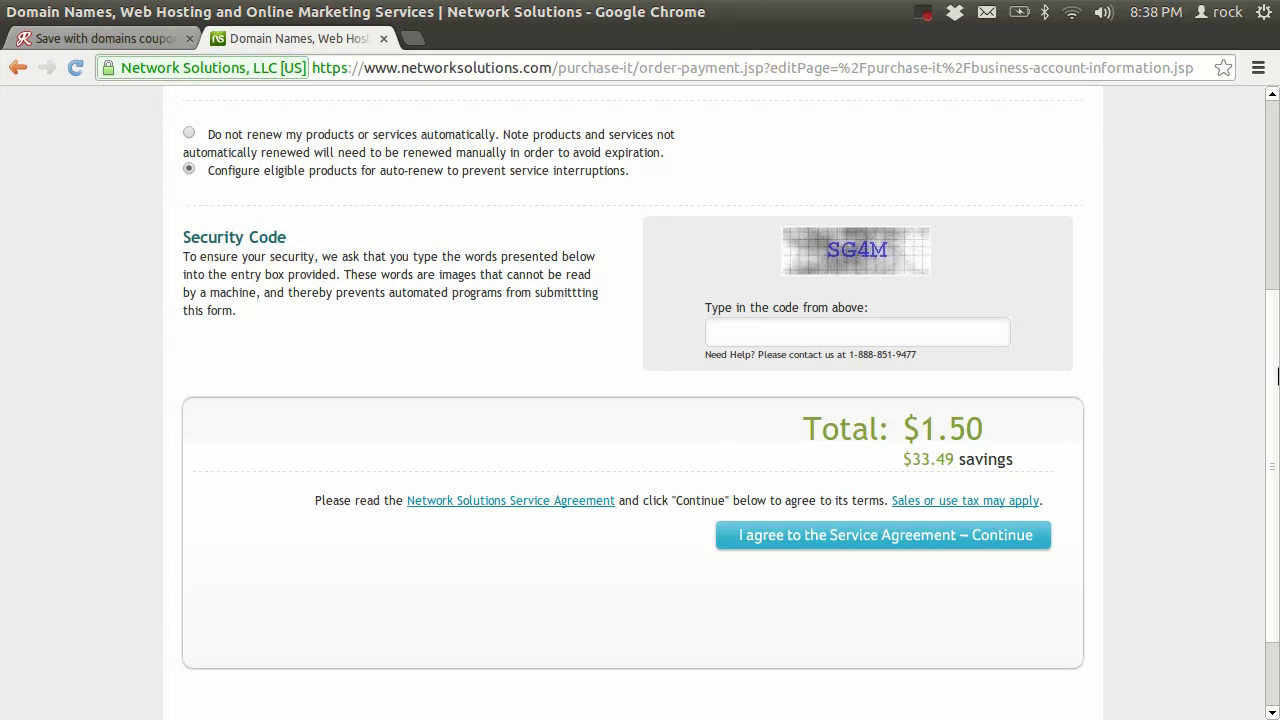
# Step: Set the renewal option so that products or services are not renewed automatically
pyautogui.moveTo(1273, 373); pyautogui.dragTo(1273, 377)
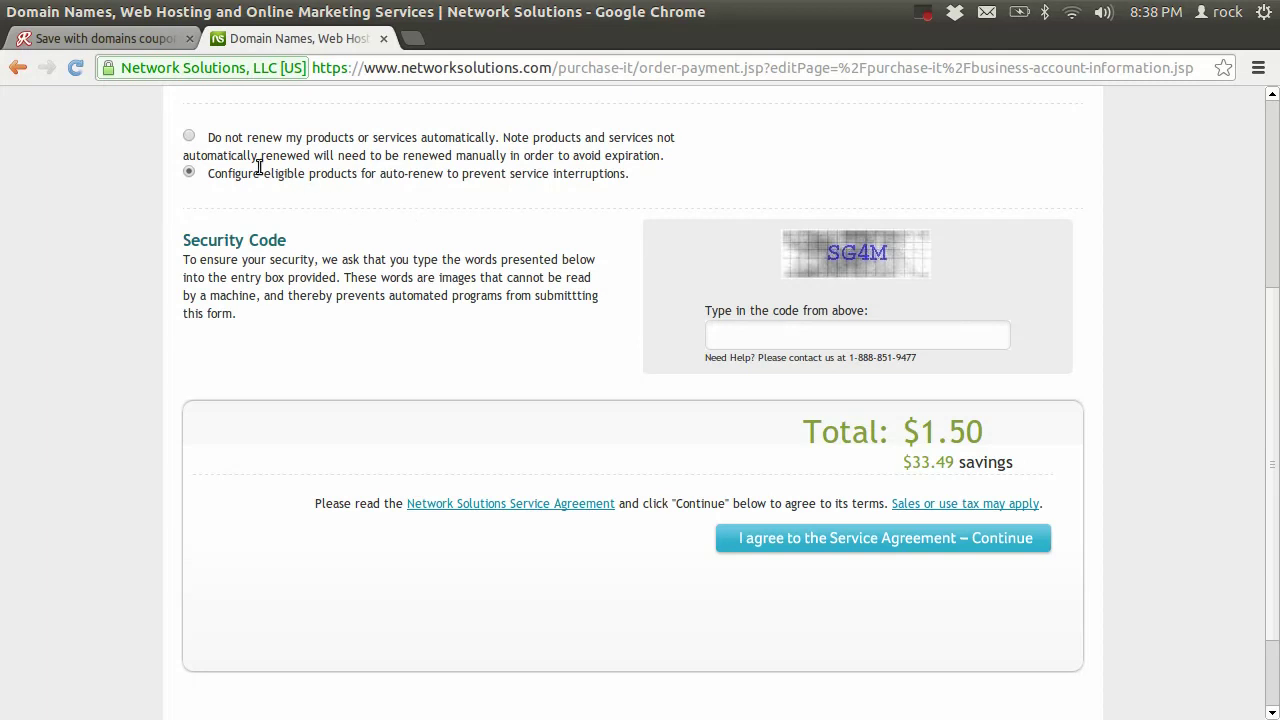
pyautogui.click(189, 137)
pyautogui.moveTo(221, 140); pyautogui.dragTo(672, 151)
pyautogui.click(672, 151)
# Step: Enter the security code shown in the image, then agree to the Service Agreement to complete the order
pyautogui.click(839, 342)
pyautogui.write('SG4M')
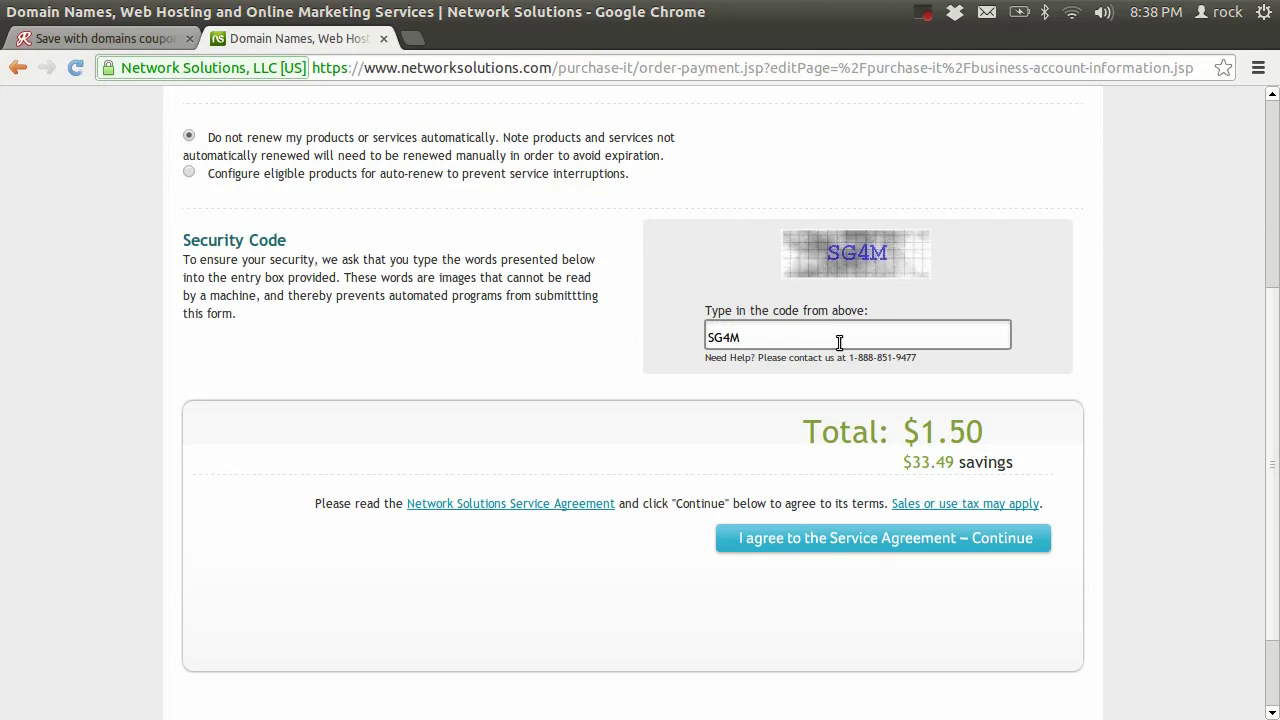
pyautogui.moveTo(904, 463); pyautogui.dragTo(987, 464)
pyautogui.click(965, 466)
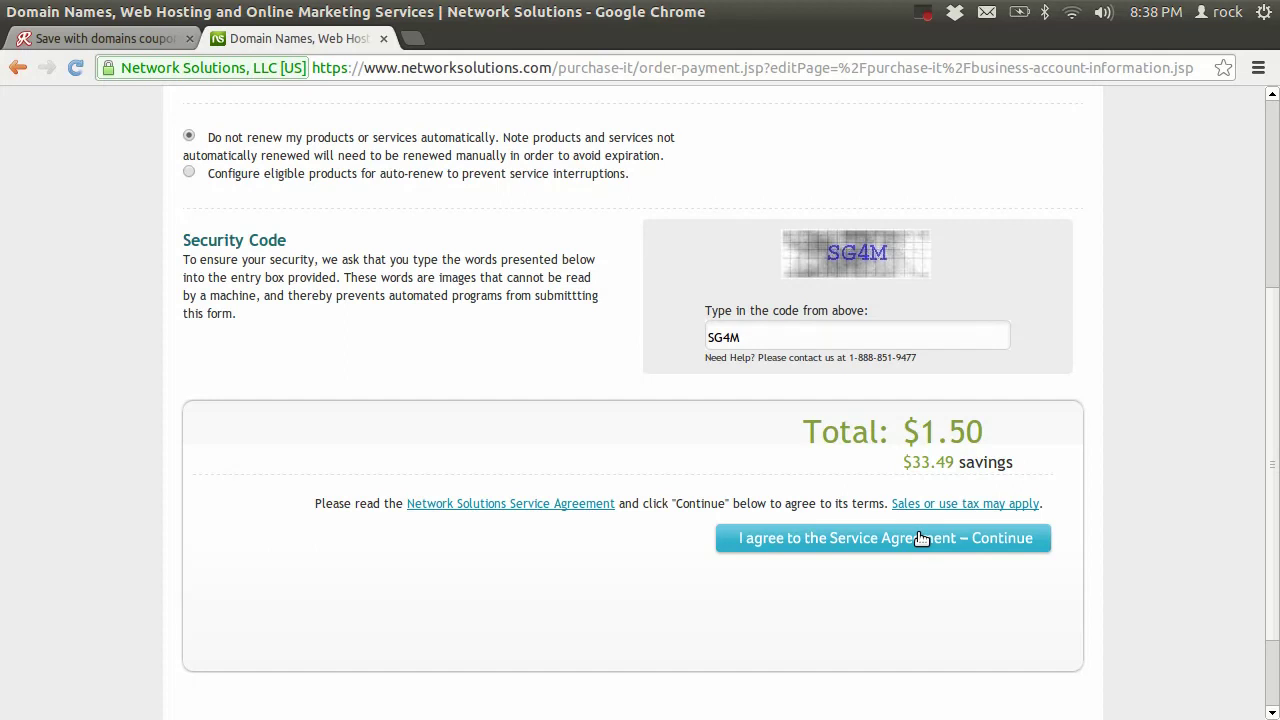
pyautogui.click(857, 544)
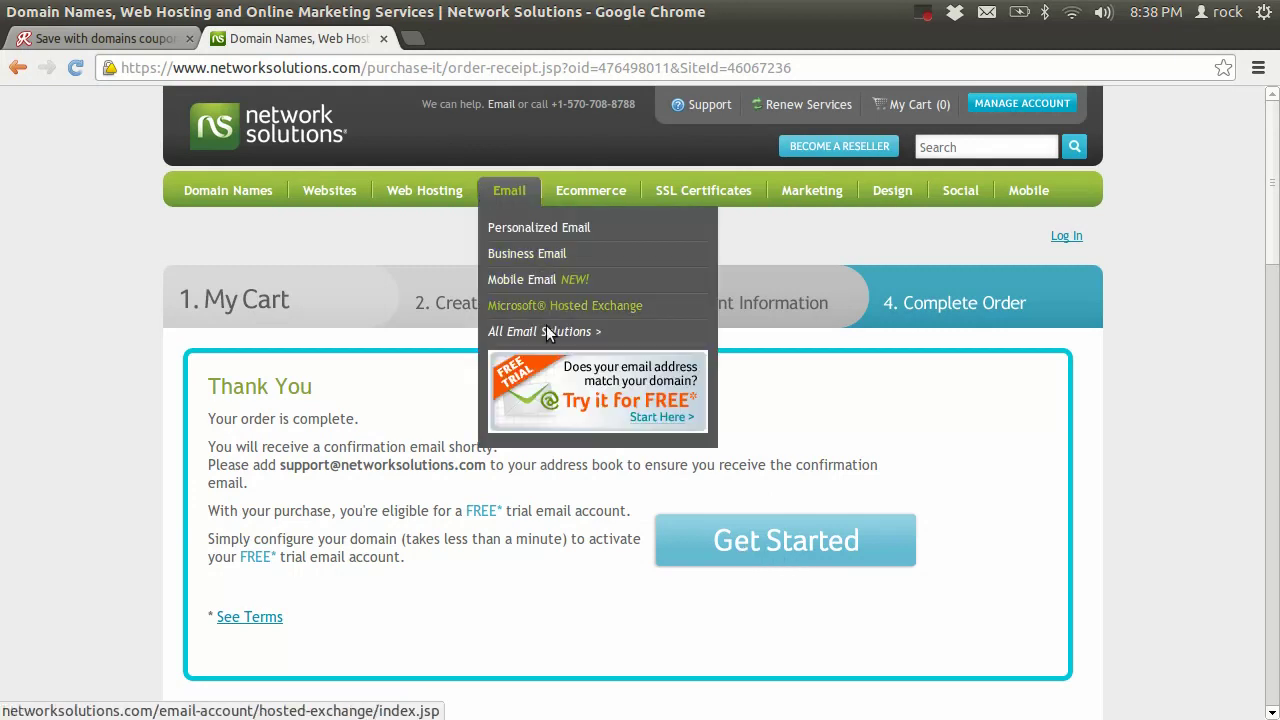
# Step: Open the Domain Name Search page and search for bahrain-property with the .net extension deselected
pyautogui.moveTo(302, 210)
pyautogui.moveTo(245, 196)
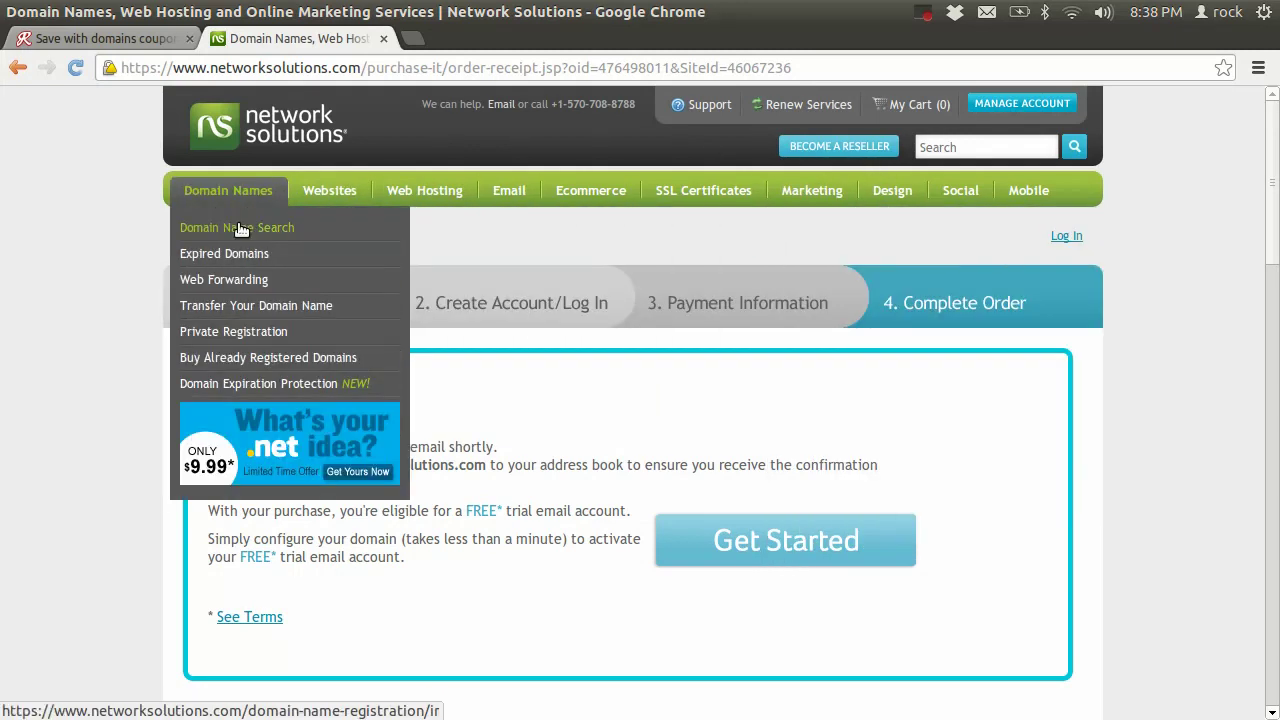
pyautogui.click(240, 228)
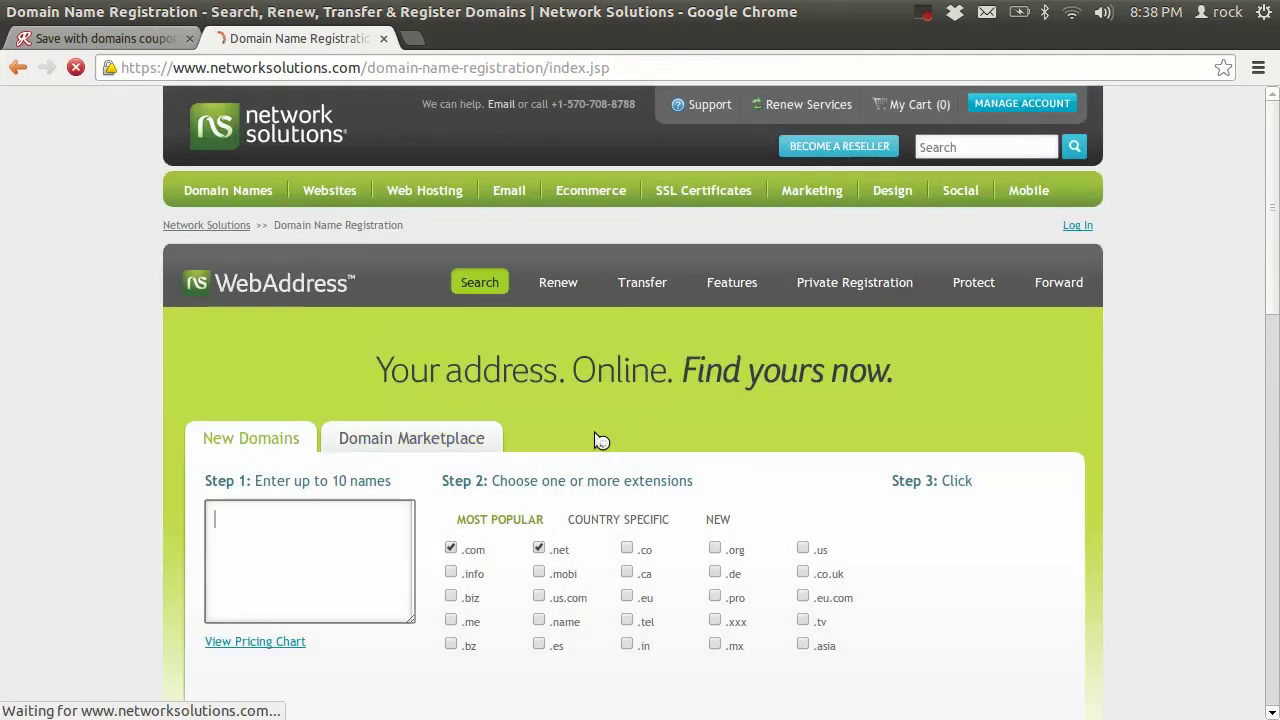
pyautogui.click(302, 560)
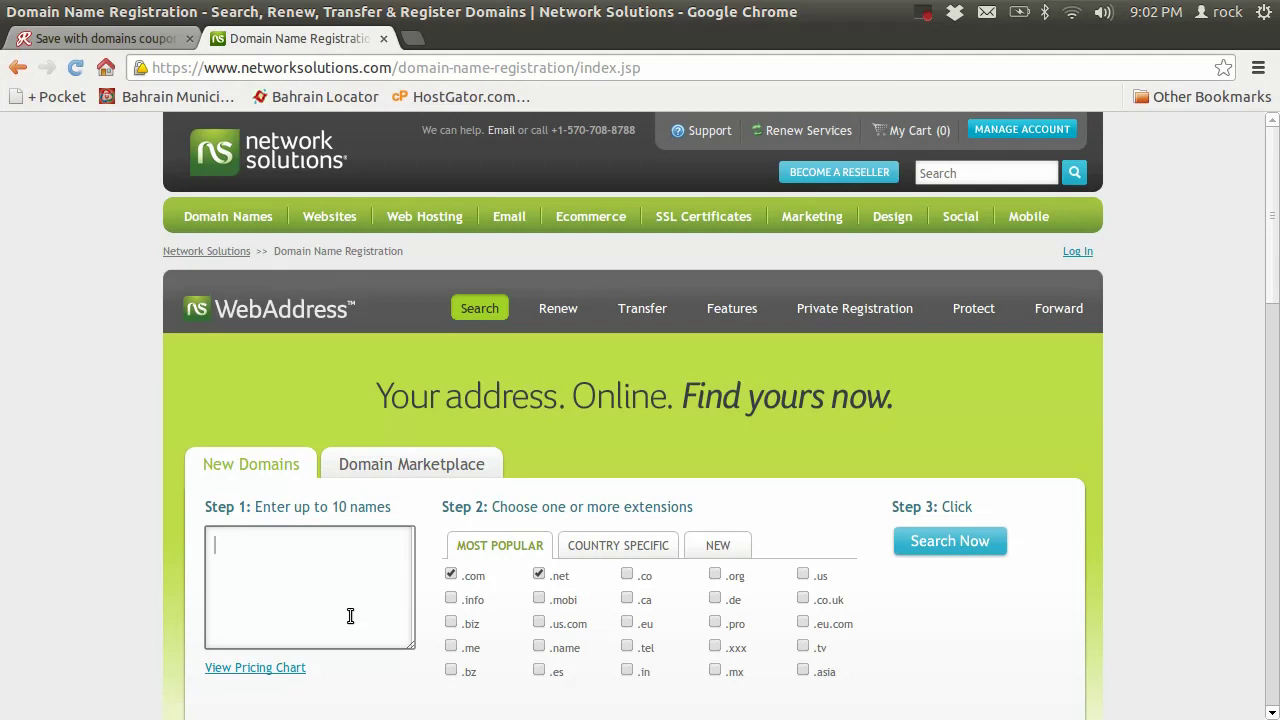
pyautogui.write('bahrain-property')
pyautogui.click(540, 575)
pyautogui.click(965, 540)
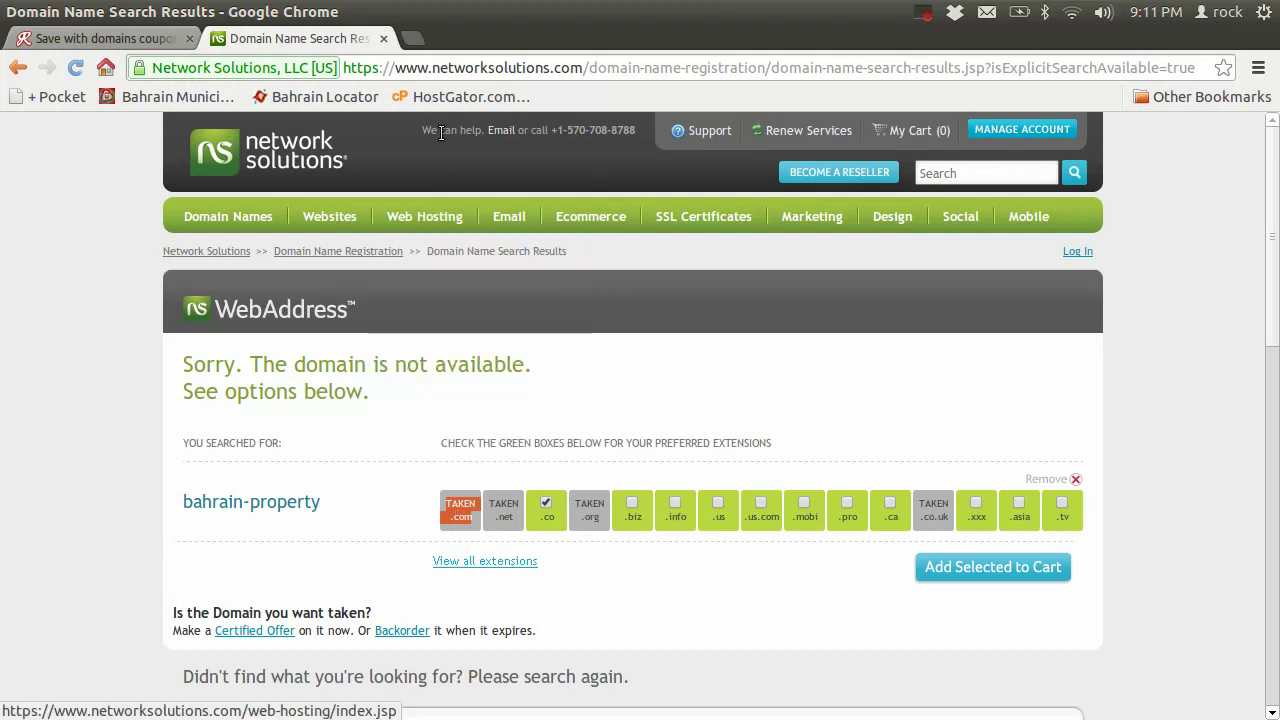
# Step: Open bahrain-property.com in a new tab and look over the page, closing the pop-up window
pyautogui.click(410, 38)
pyautogui.write('bahrain-property.com')
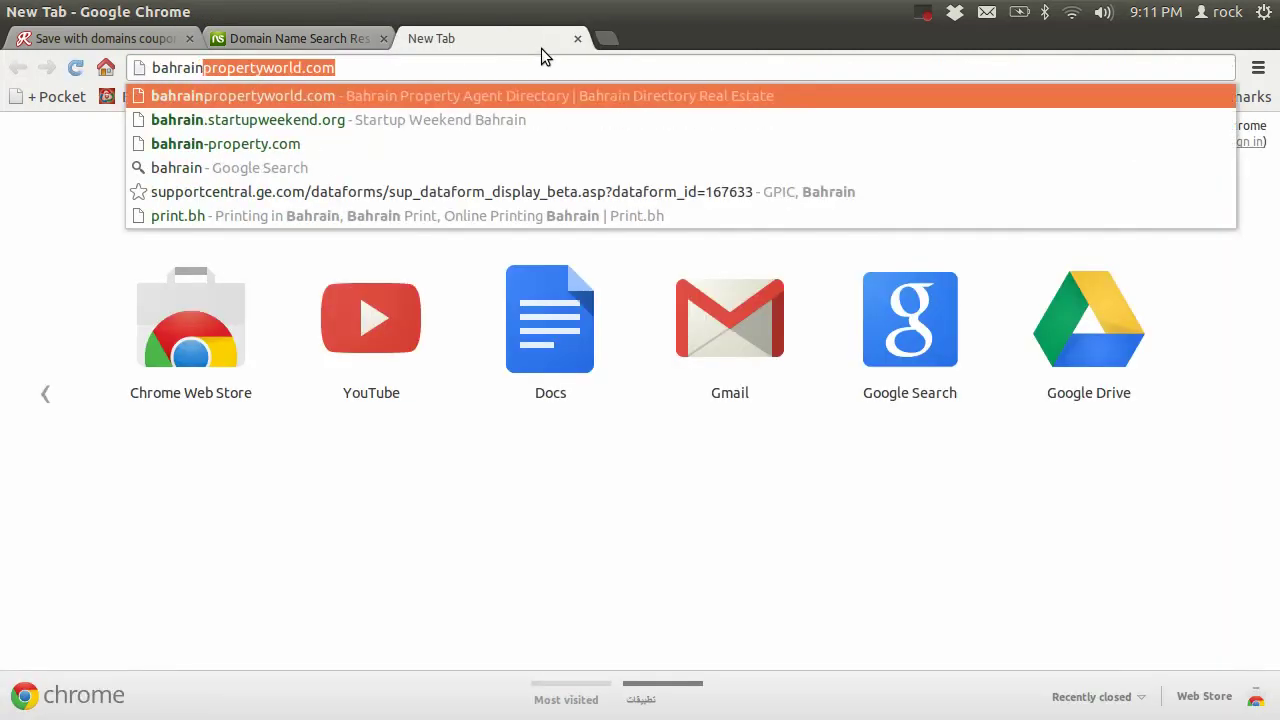
pyautogui.press('Return')
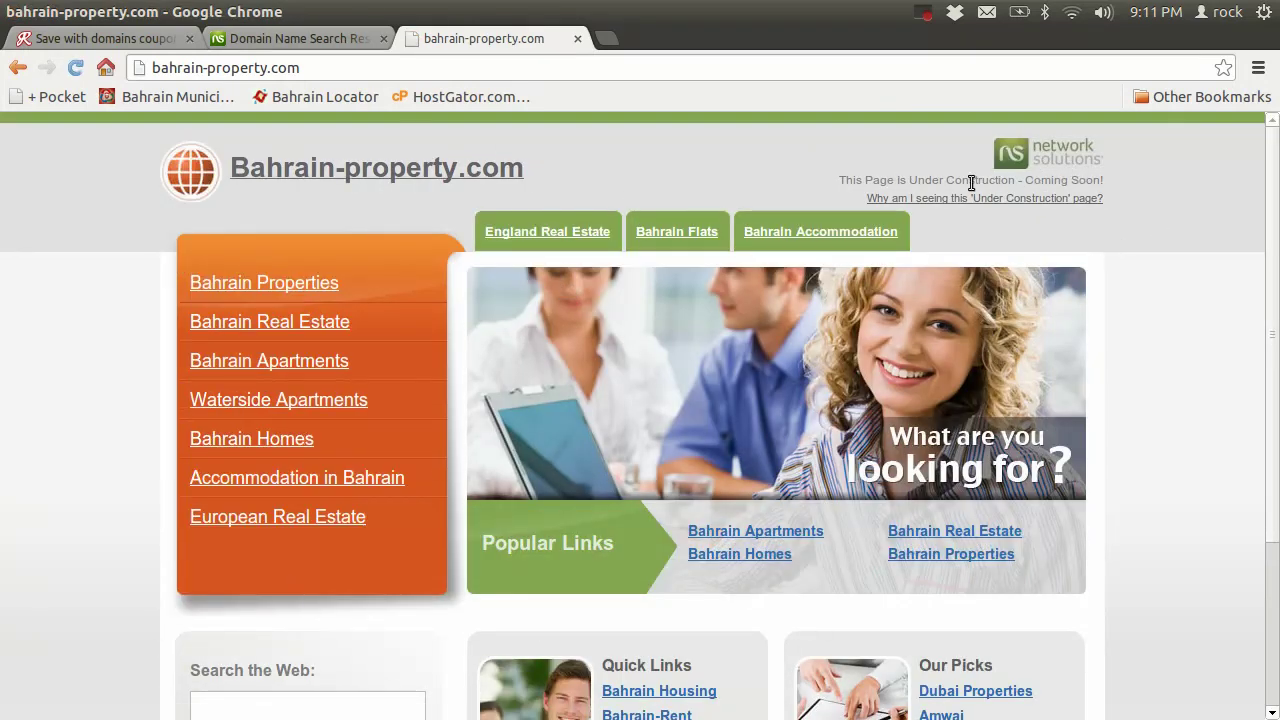
pyautogui.moveTo(855, 181); pyautogui.dragTo(1108, 178)
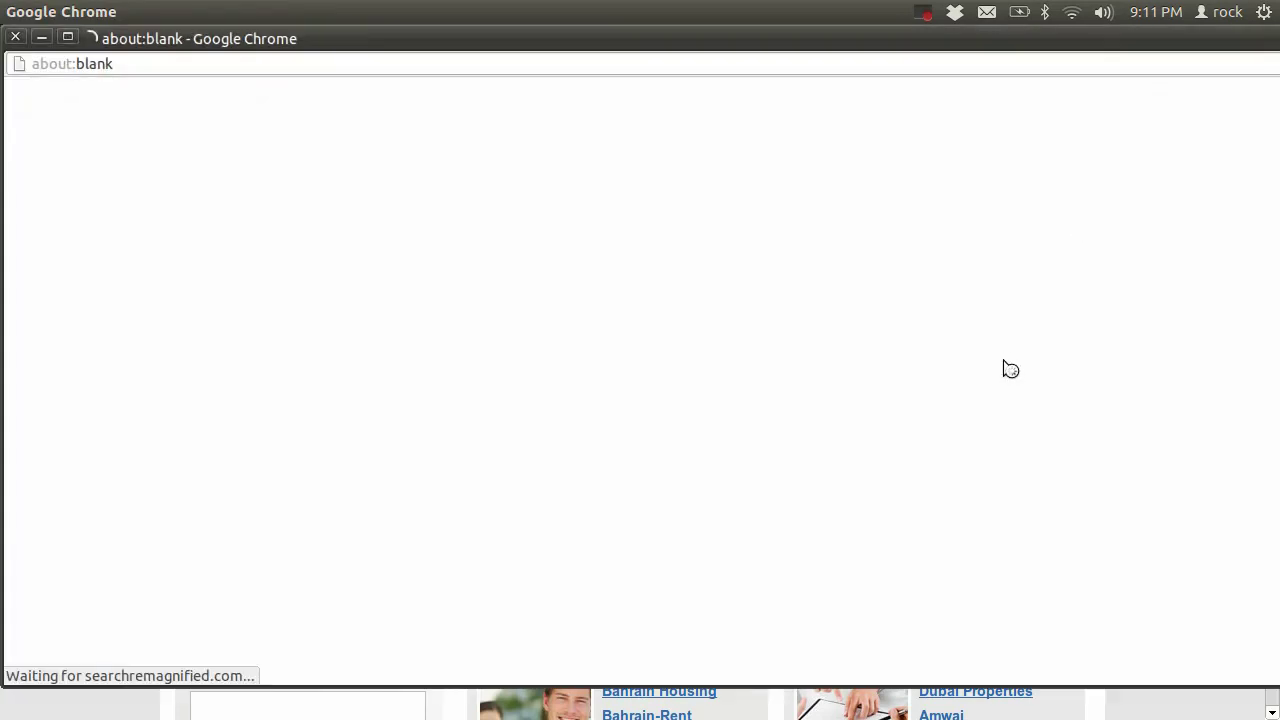
pyautogui.click(15, 37)
pyautogui.scroll(-4, 900, 315)
pyautogui.scroll(4, 786, 318)
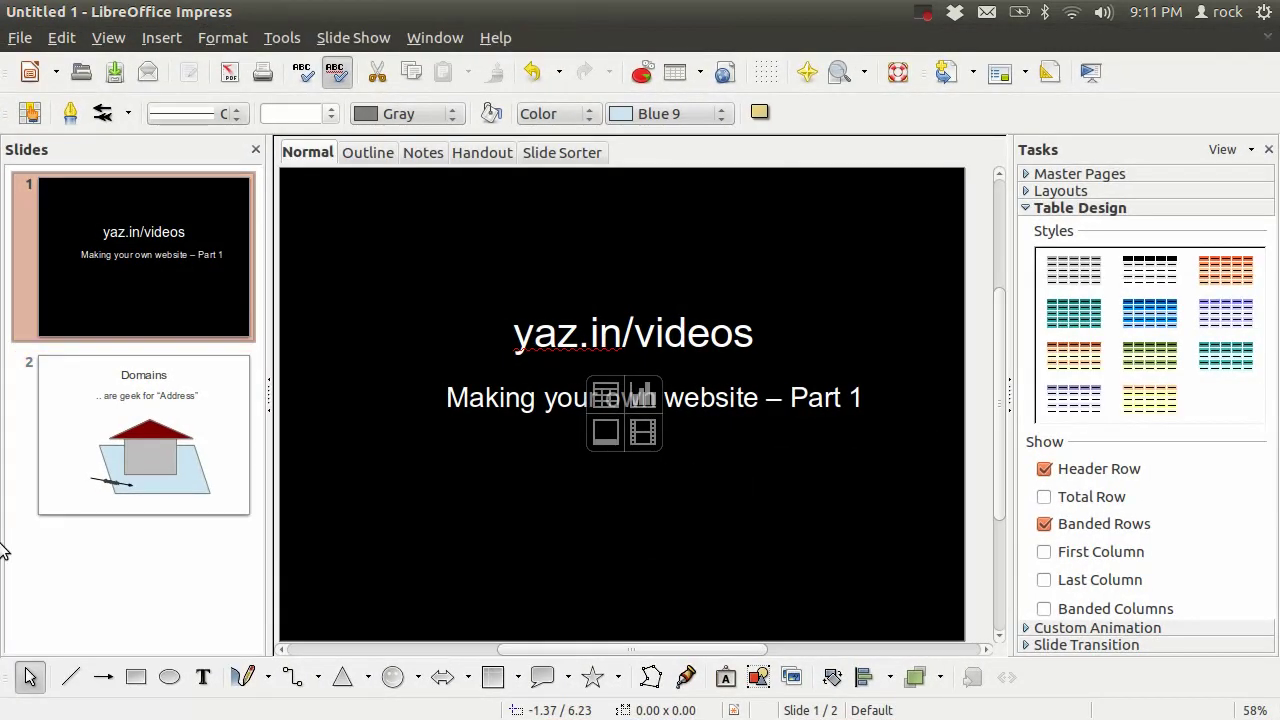
# Step: In the LibreOffice Impress presentation, copy the title slide and paste the duplicate directly after it
pyautogui.click(20, 495)
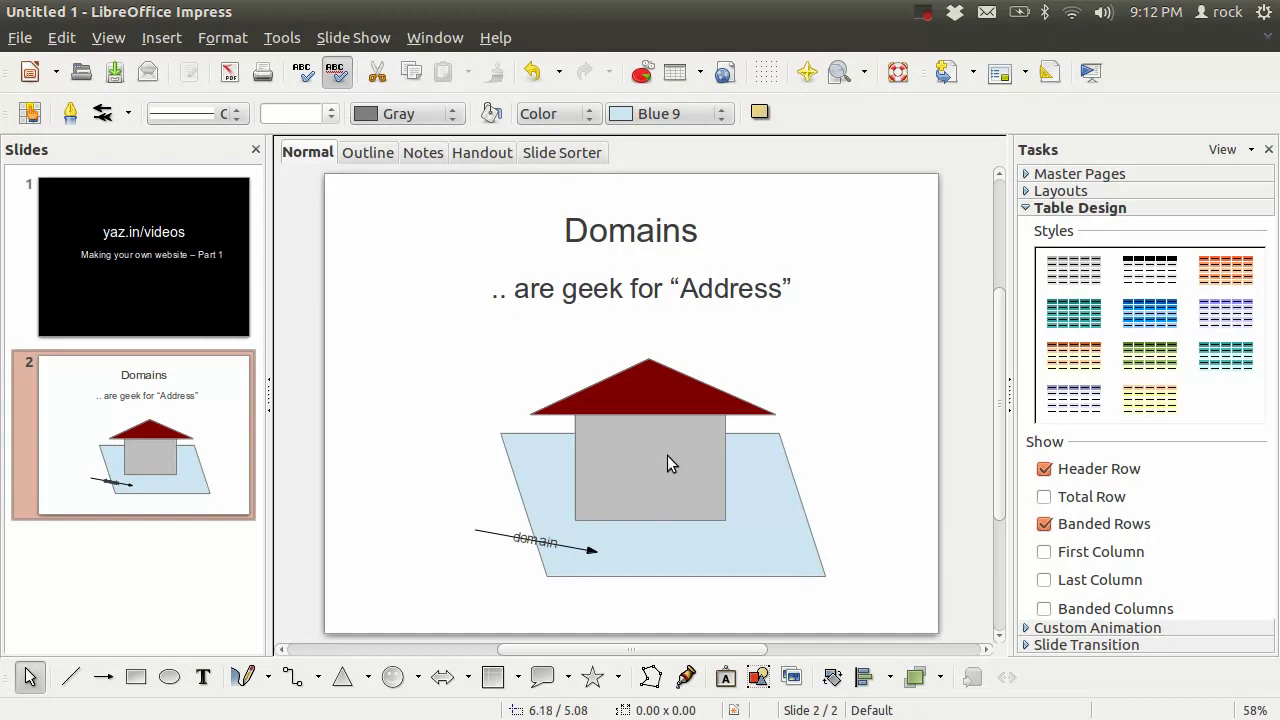
pyautogui.click(188, 302)
pyautogui.hotkey('ctrl', 'c')
pyautogui.hotkey('ctrl', 'v')
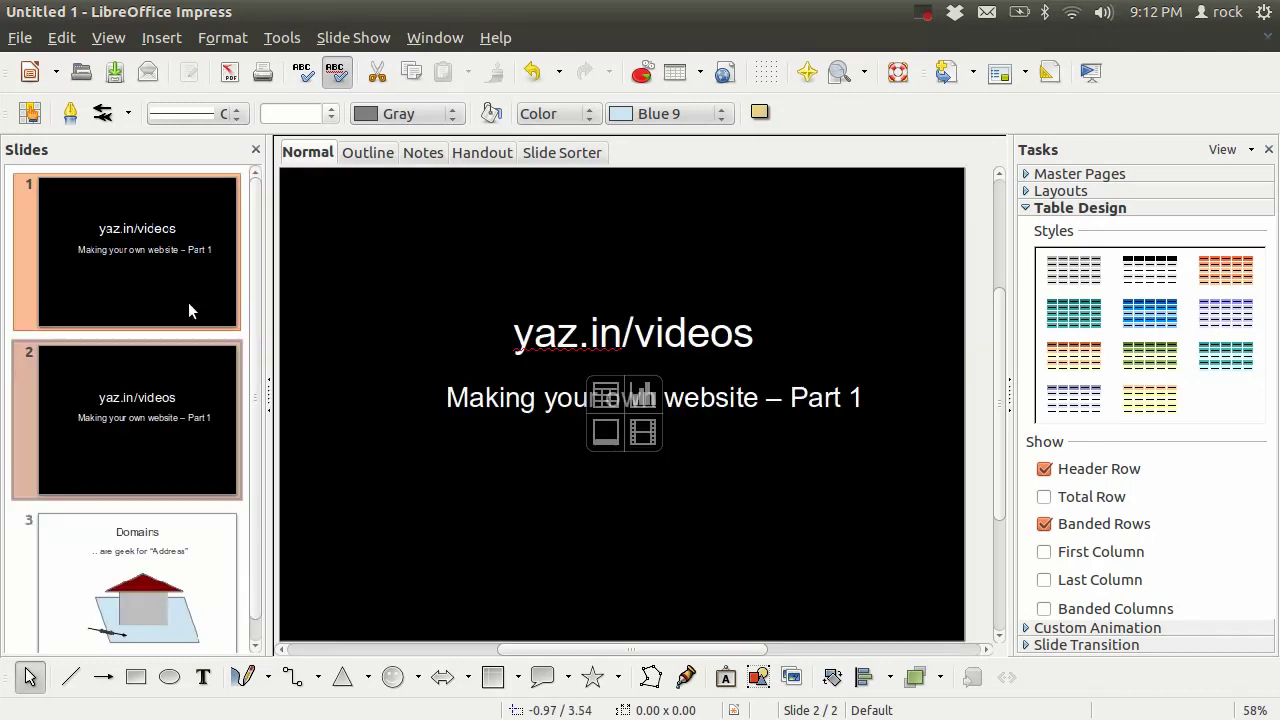